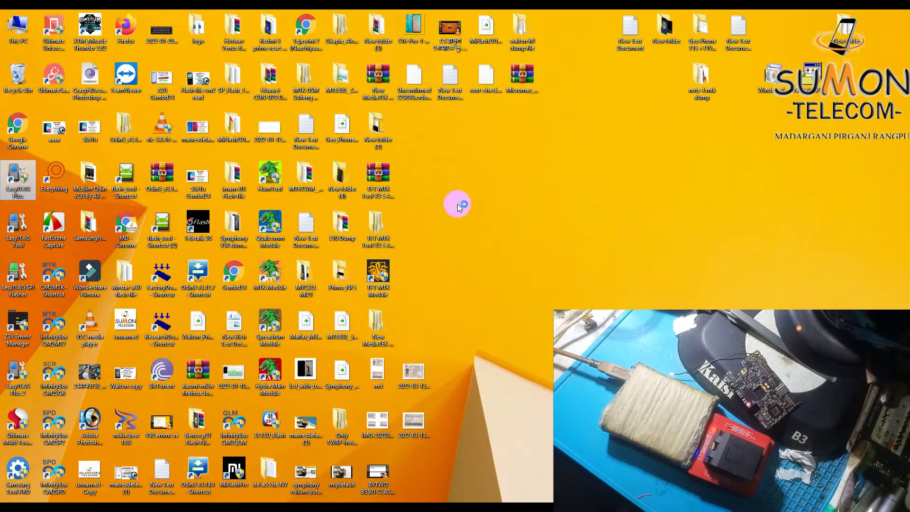
pyautogui.rightClick(473, 180)
pyautogui.click(509, 205)
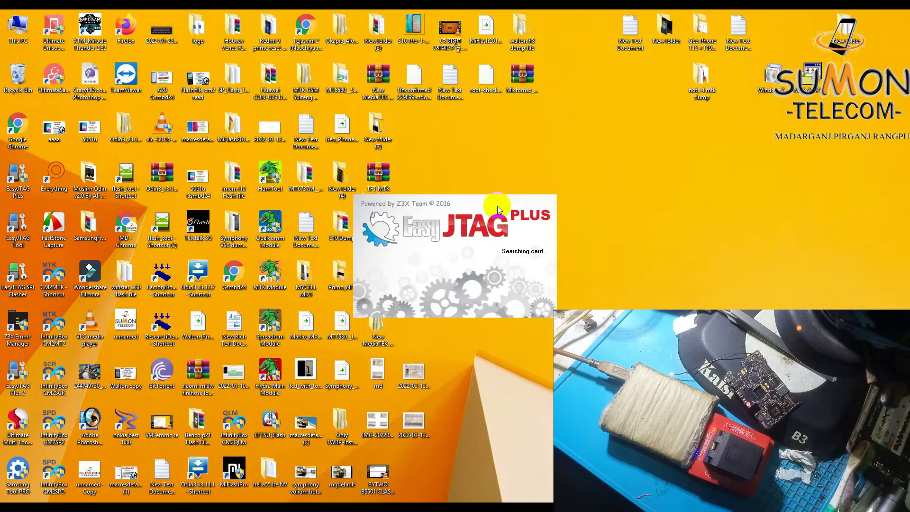
pyautogui.rightClick(520, 143)
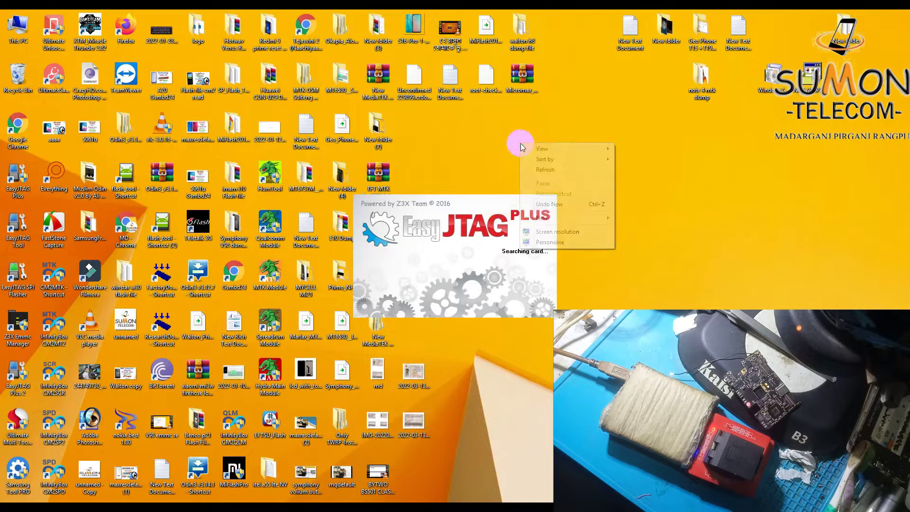
pyautogui.click(552, 169)
pyautogui.rightClick(535, 154)
pyautogui.click(570, 188)
pyautogui.rightClick(564, 138)
pyautogui.click(587, 164)
pyautogui.rightClick(574, 137)
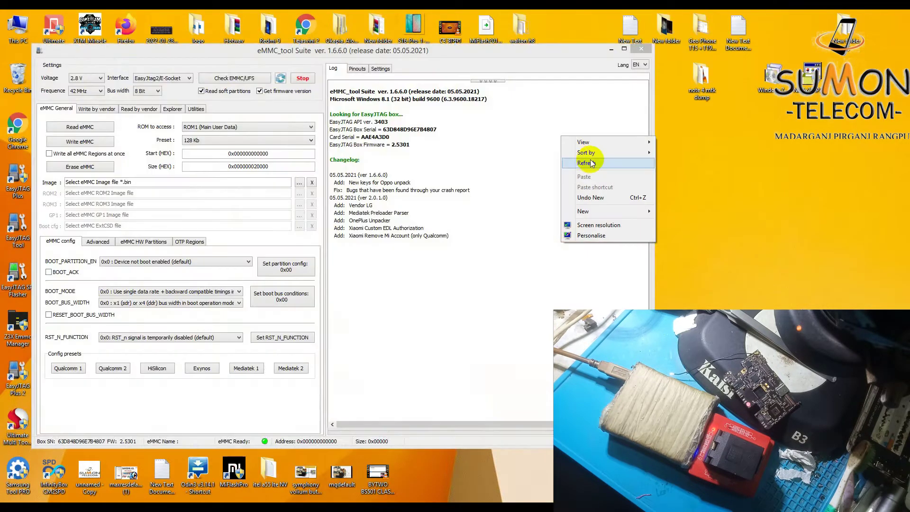
pyautogui.click(598, 160)
# Step: Turn off reading of the soft partitions and firmware version, and check the connected eMMC chip
pyautogui.moveTo(496, 55); pyautogui.dragTo(545, 55)
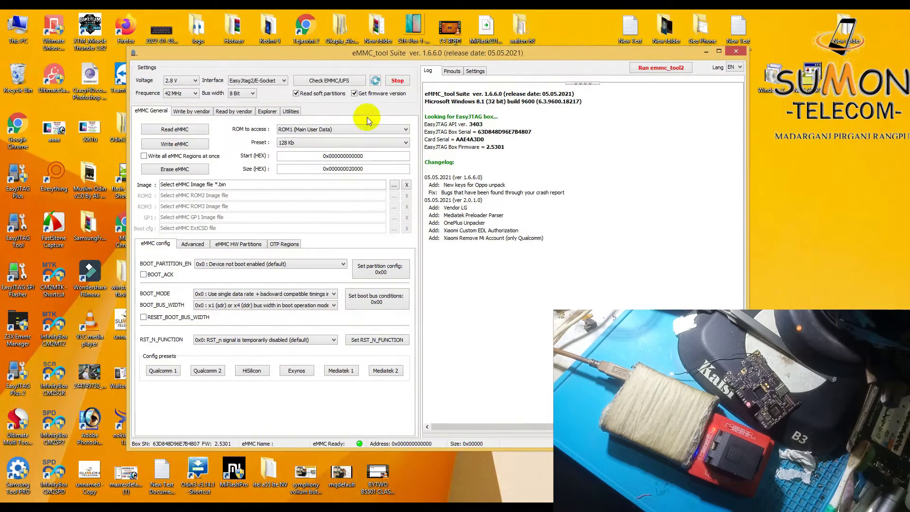
pyautogui.click(354, 93)
pyautogui.click(302, 93)
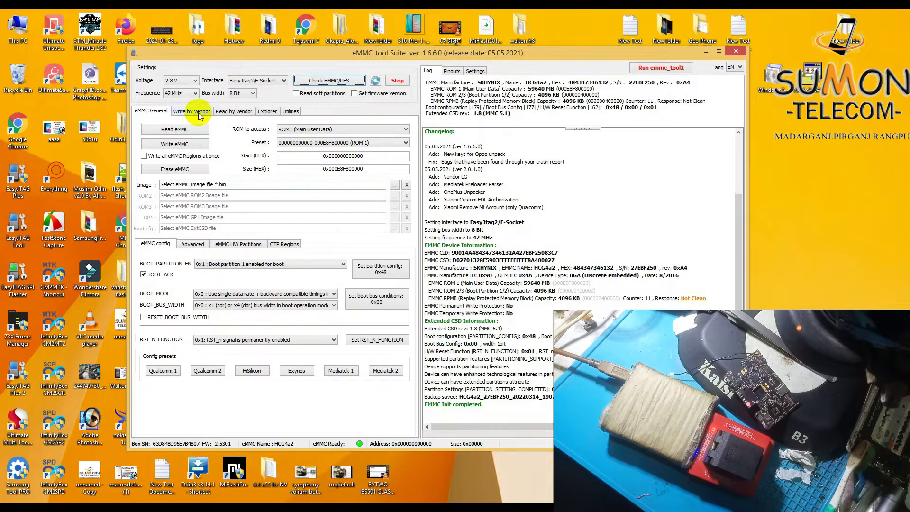
# Step: Run Universal Factory Format on the eMMC and recheck the chip with soft partition reading enabled
pyautogui.click(191, 244)
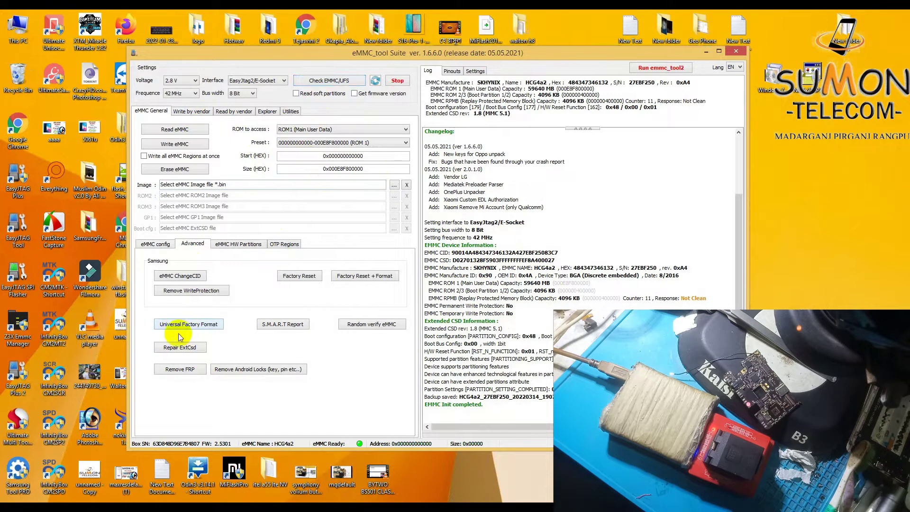
pyautogui.click(199, 330)
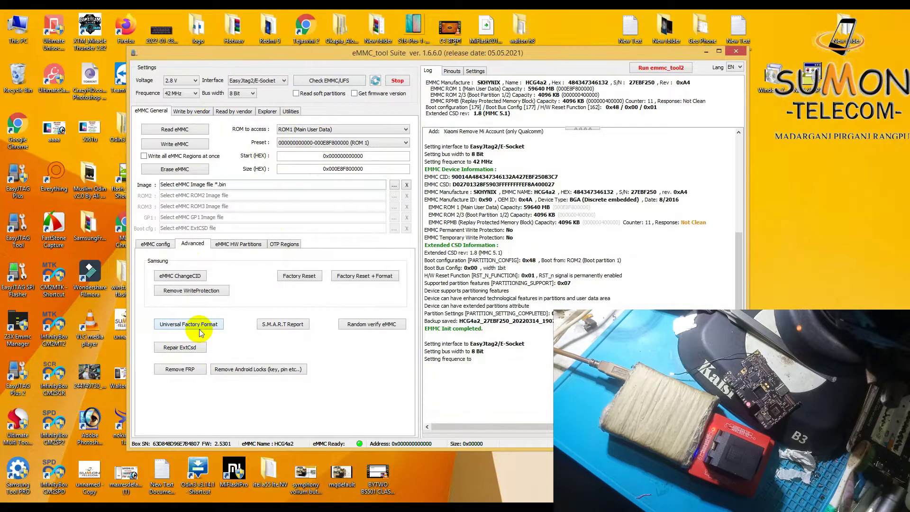
pyautogui.click(493, 278)
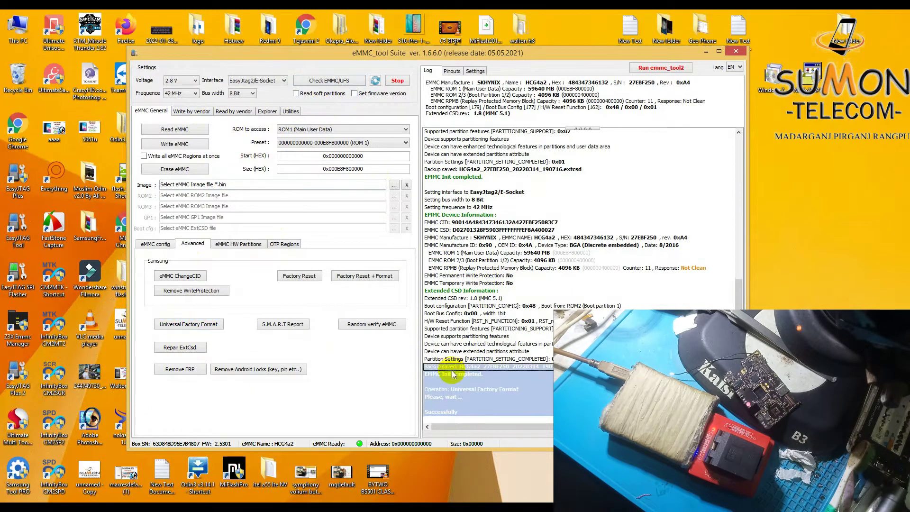
pyautogui.click(507, 336)
pyautogui.click(299, 94)
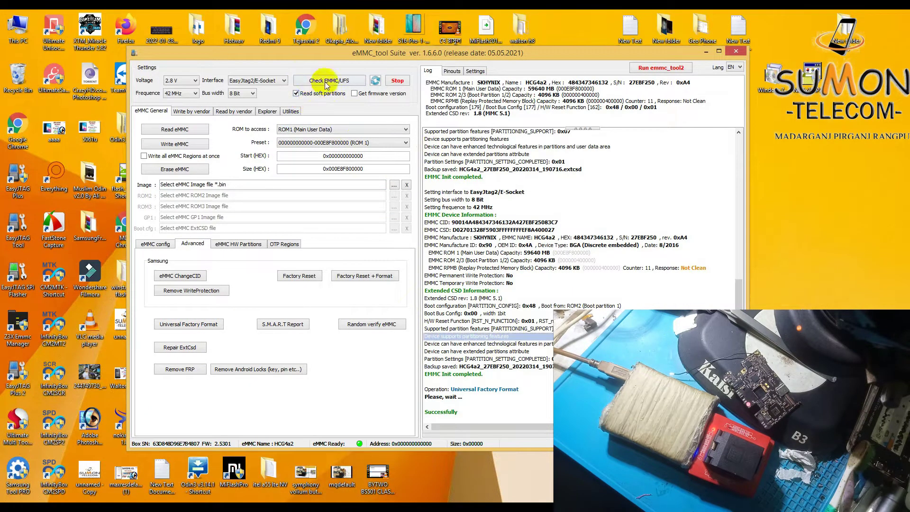
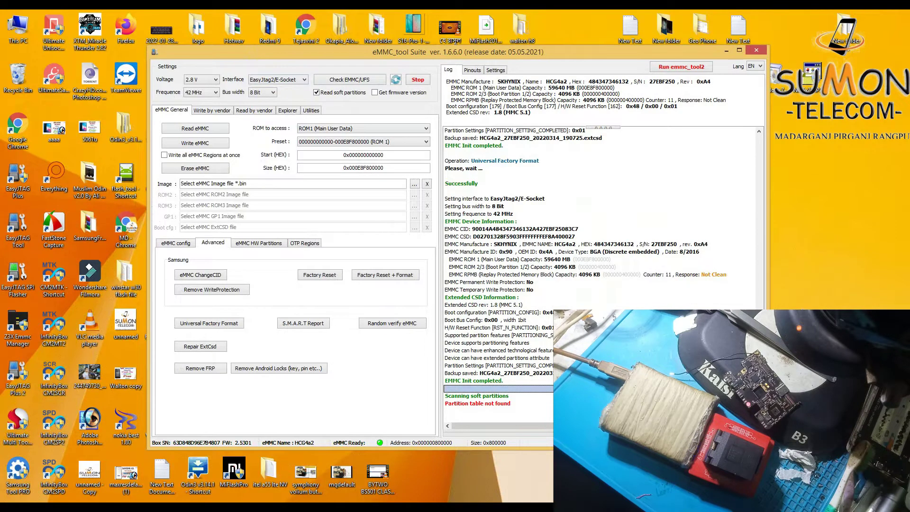
# Step: Open the NOTE4 firmware folder inside the nested Note 4 All Relock dead fixed folders and copy its path
pyautogui.doubleClick(451, 33)
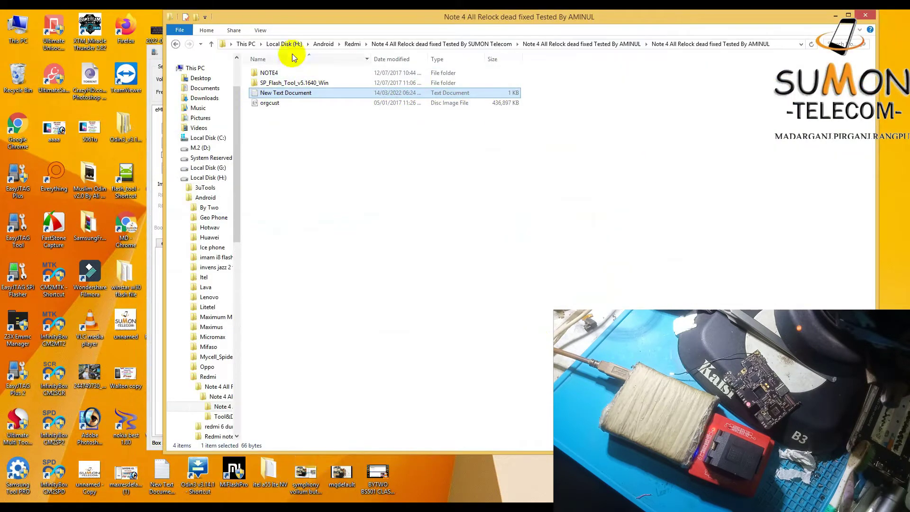
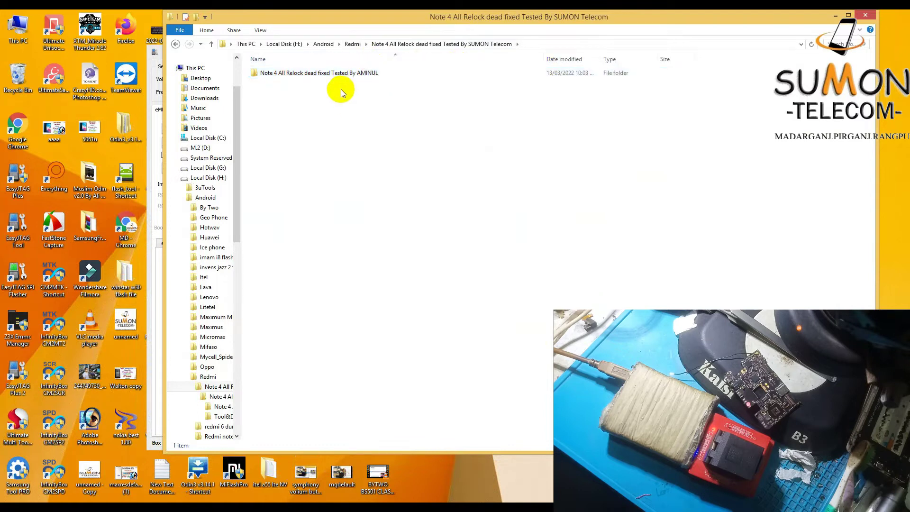
pyautogui.doubleClick(327, 72)
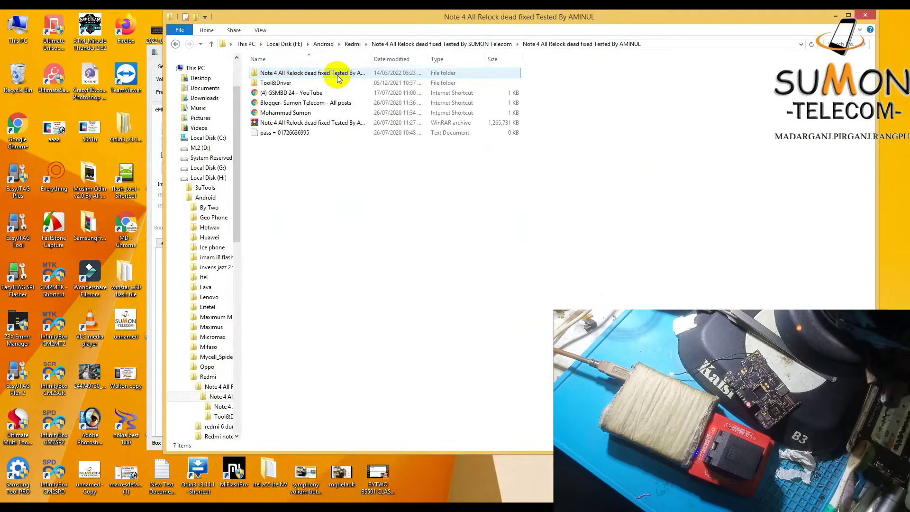
pyautogui.doubleClick(301, 74)
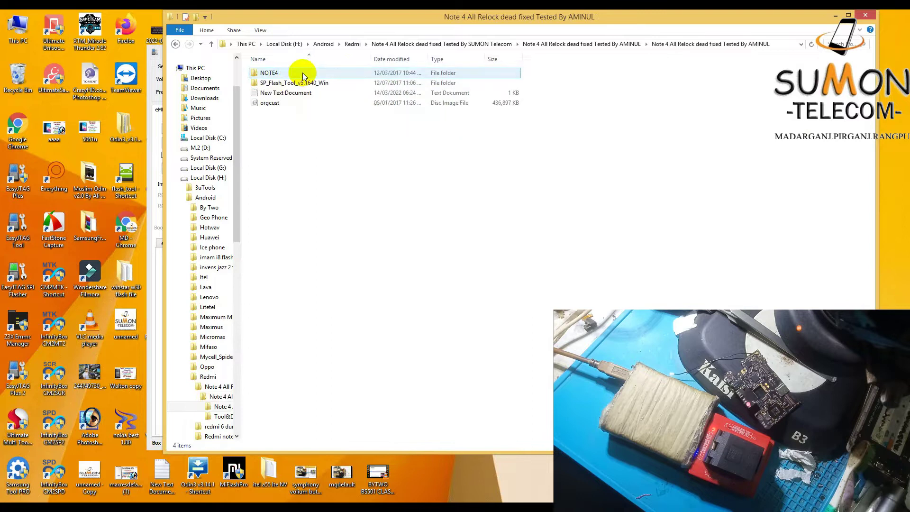
pyautogui.doubleClick(270, 72)
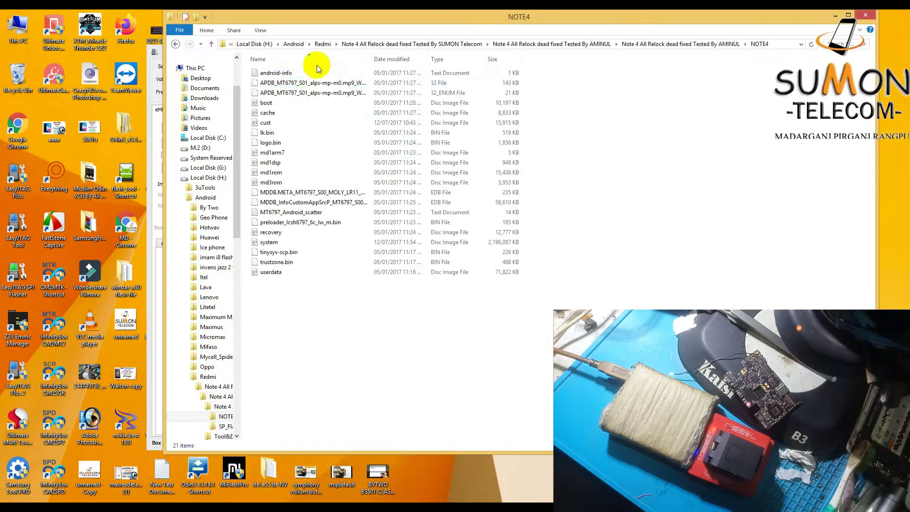
pyautogui.rightClick(368, 43)
pyautogui.click(384, 71)
pyautogui.rightClick(405, 44)
pyautogui.click(425, 71)
pyautogui.click(835, 14)
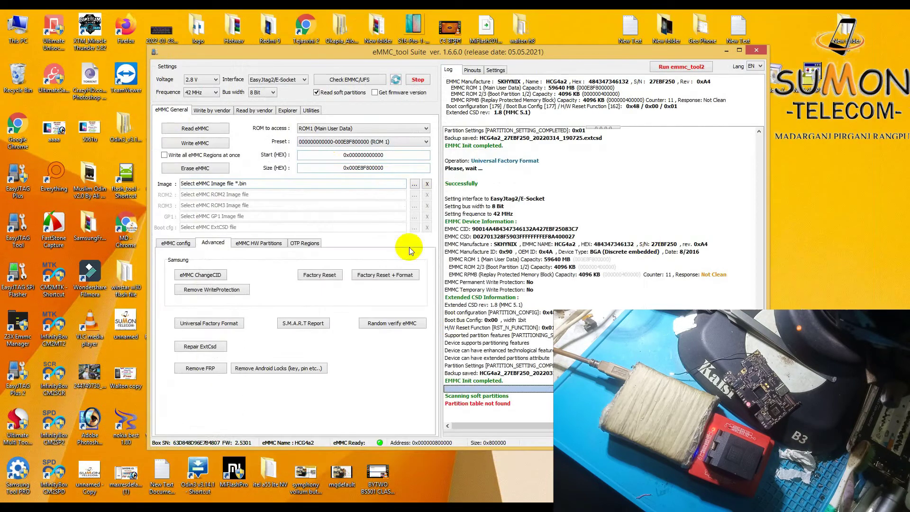
# Step: Open the write-by-vendor settings and choose MediaTek as the vendor
pyautogui.moveTo(302, 56); pyautogui.dragTo(302, 43)
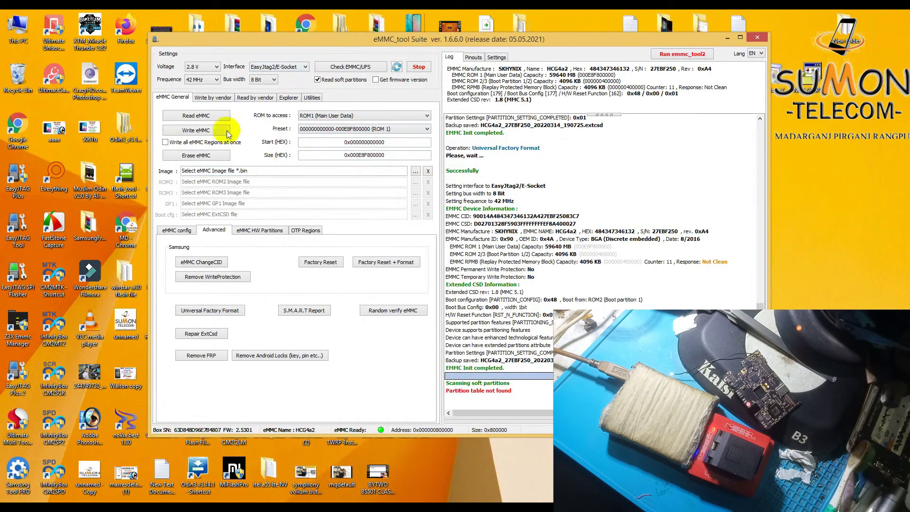
pyautogui.click(223, 98)
pyautogui.click(236, 117)
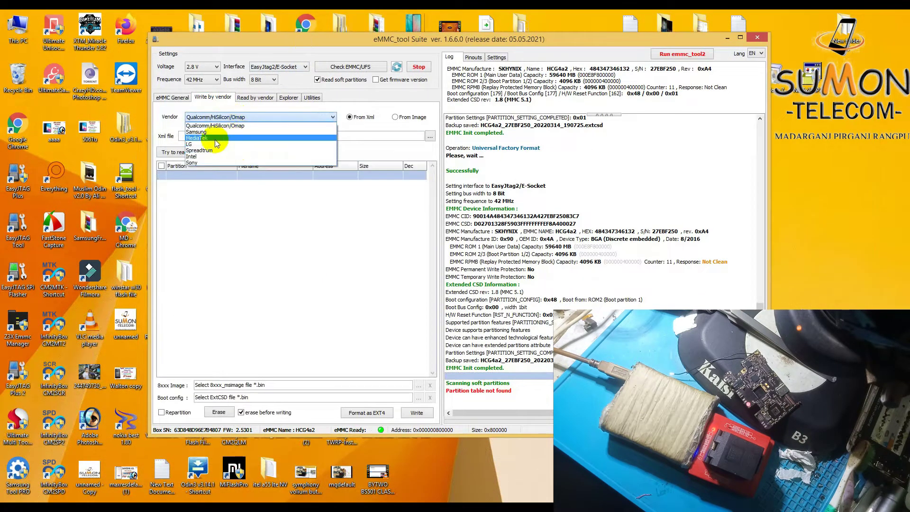
pyautogui.click(215, 142)
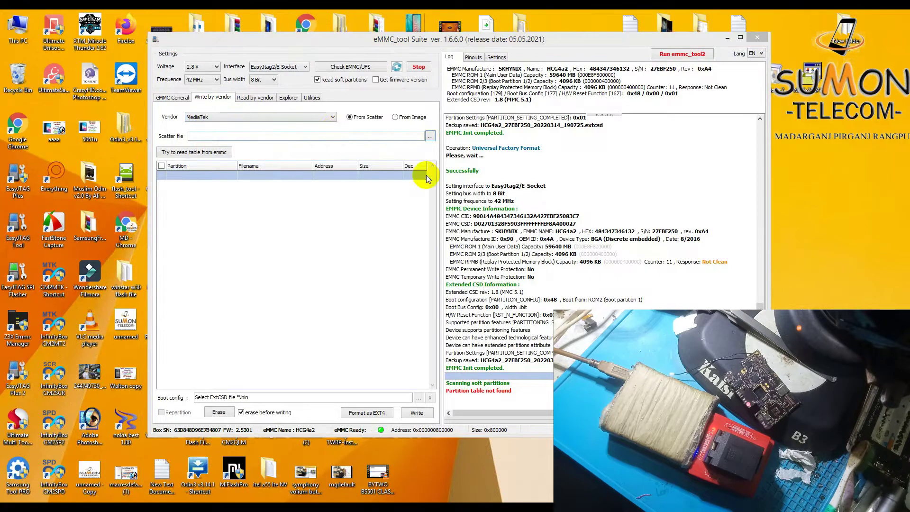
# Step: Load MT6797_Android_scatter from the copied NOTE4 path as the scatter file and disable erasing before writing
pyautogui.rightClick(338, 273)
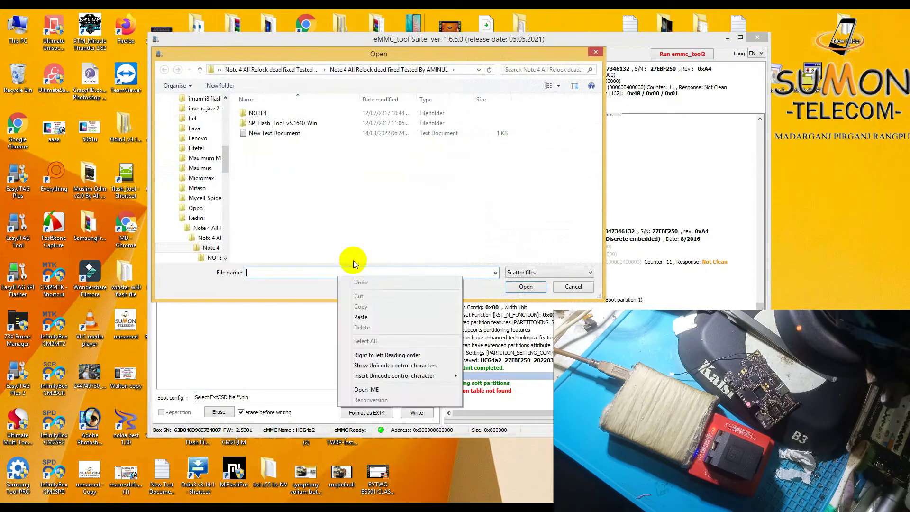
pyautogui.click(361, 316)
pyautogui.click(526, 287)
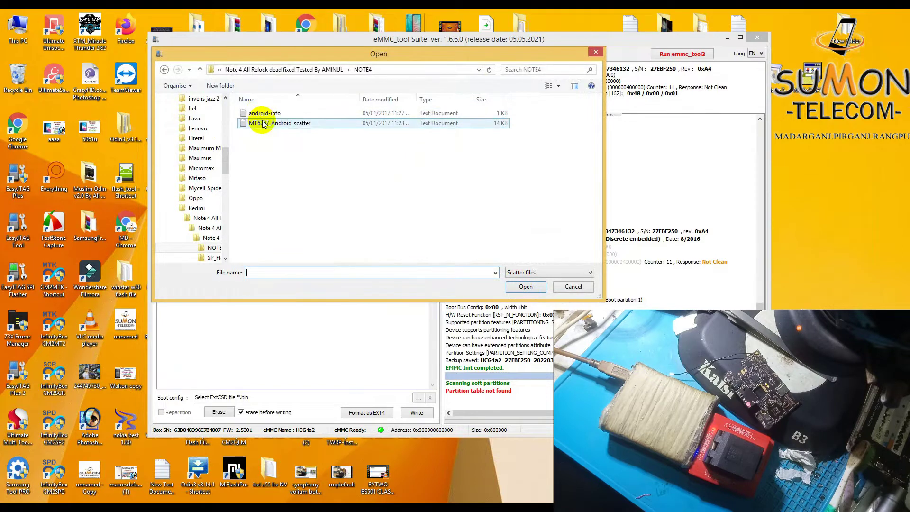
pyautogui.doubleClick(263, 124)
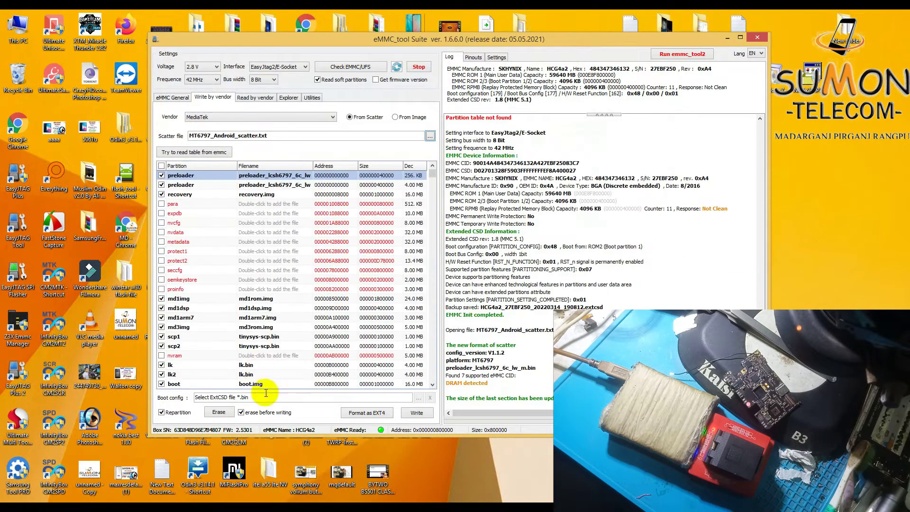
pyautogui.click(242, 412)
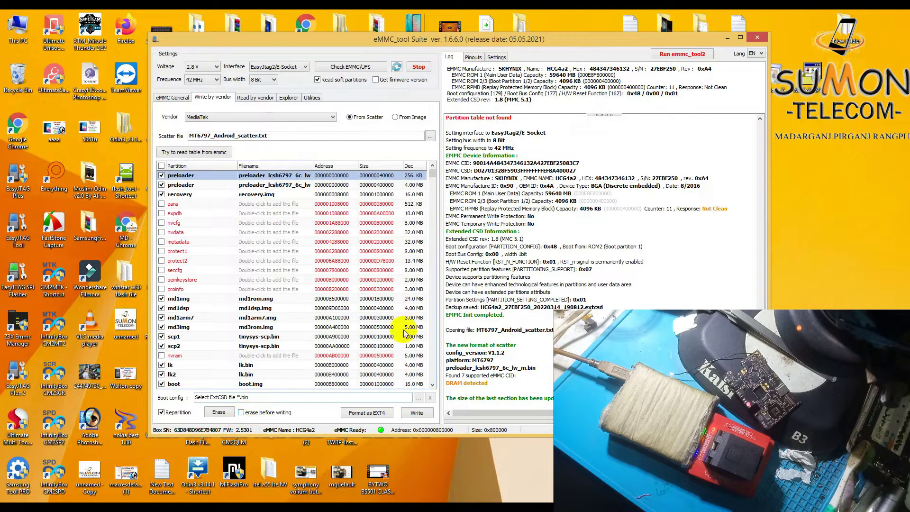
# Step: Assign the orgcust image from the folder above NOTE4 to the cust partition
pyautogui.moveTo(432, 178); pyautogui.dragTo(419, 396)
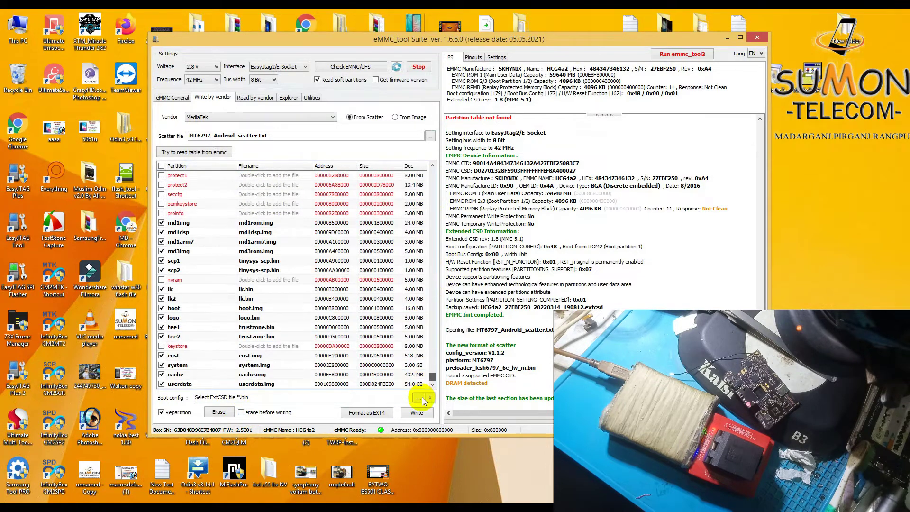
pyautogui.click(177, 358)
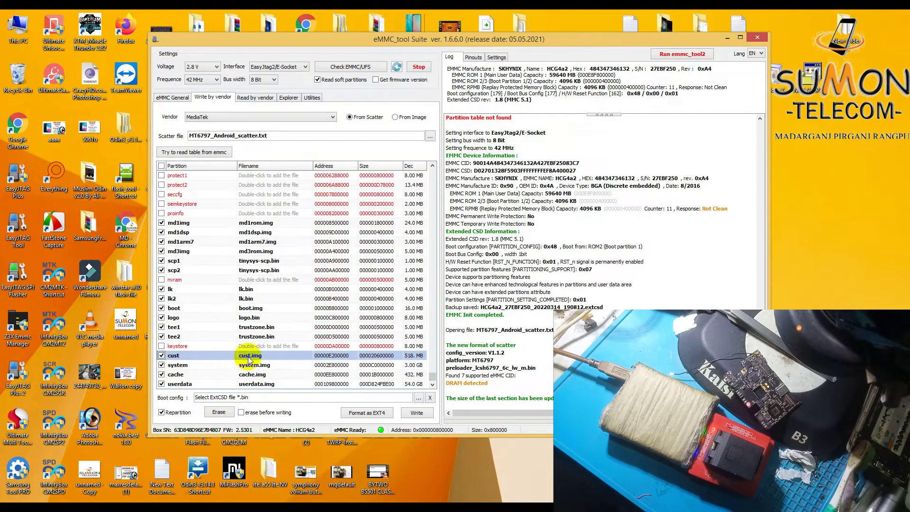
pyautogui.doubleClick(284, 355)
pyautogui.click(229, 70)
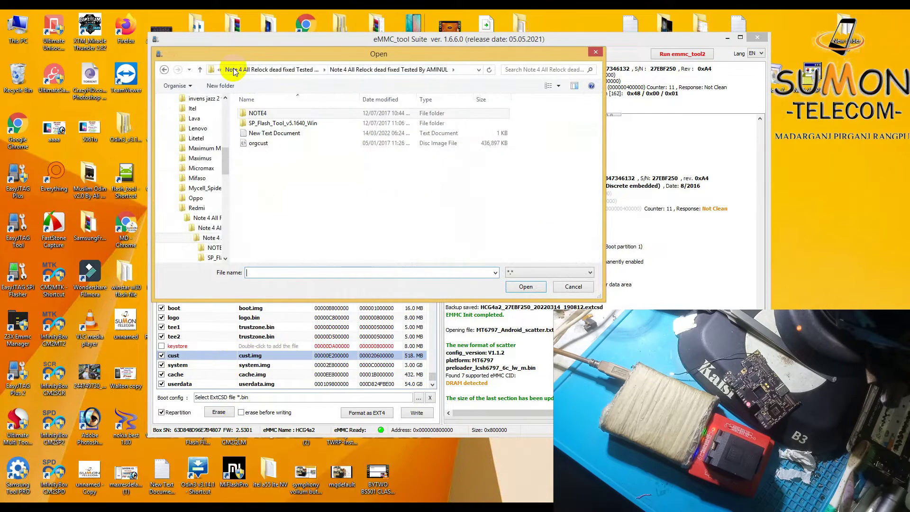
pyautogui.click(258, 143)
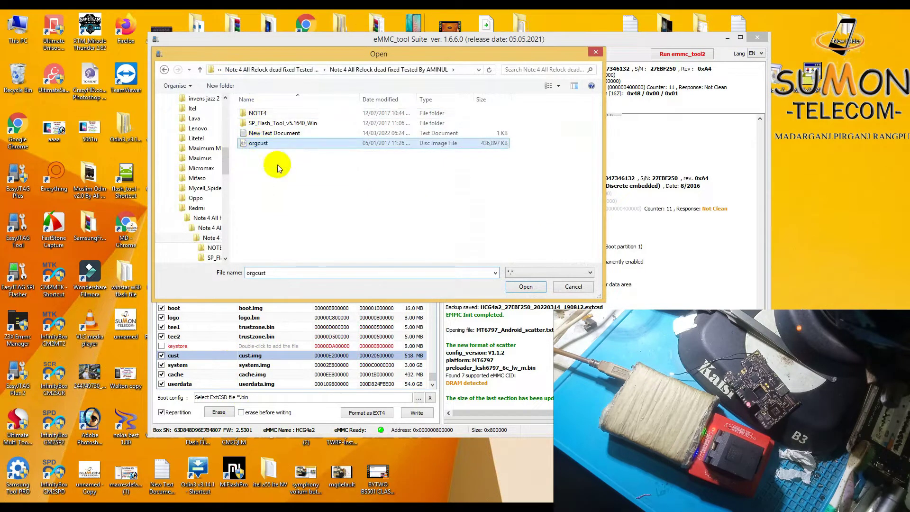
pyautogui.click(520, 285)
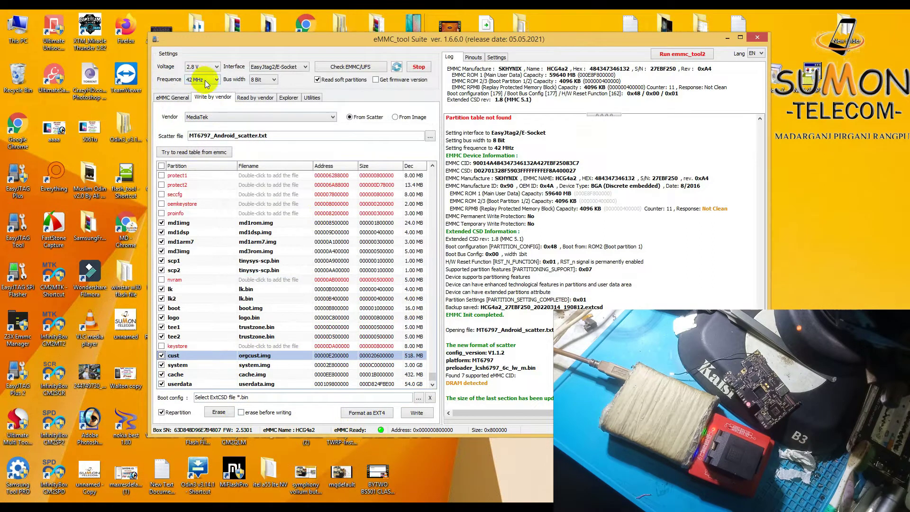
# Step: Disable soft partition reading and write the checked partitions to the eMMC with repartitioning enabled
pyautogui.click(331, 81)
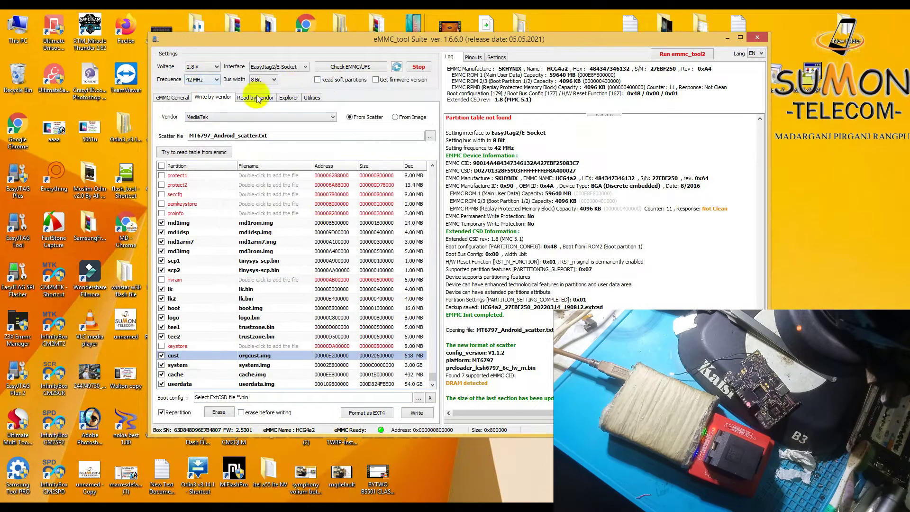
pyautogui.click(416, 413)
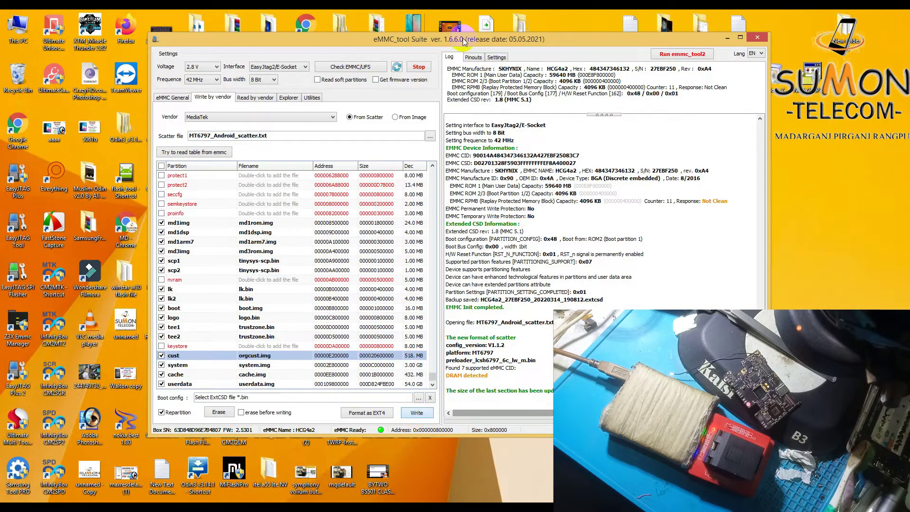
pyautogui.moveTo(463, 38); pyautogui.dragTo(388, 39)
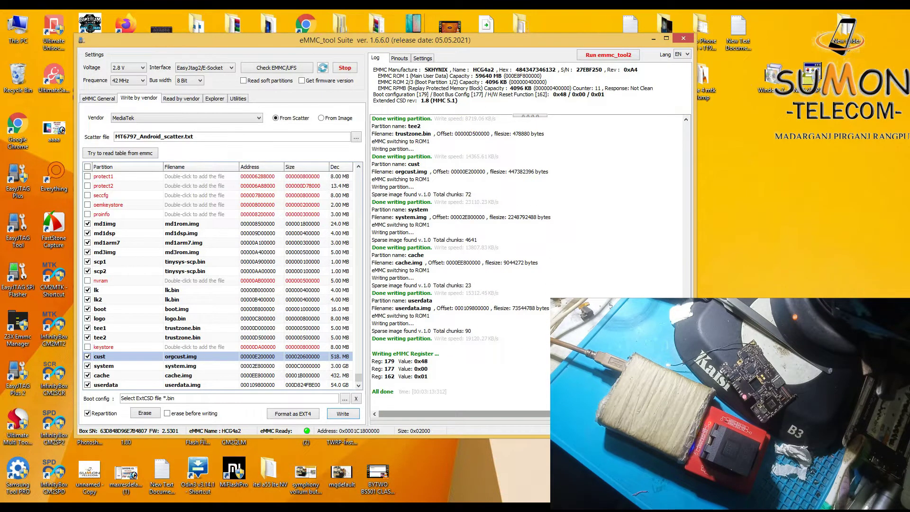
# Step: Recheck the eMMC with soft partition and firmware version reading enabled, and review the device, partition and firmware details in the log
pyautogui.click(280, 81)
pyautogui.click(318, 81)
pyautogui.click(289, 69)
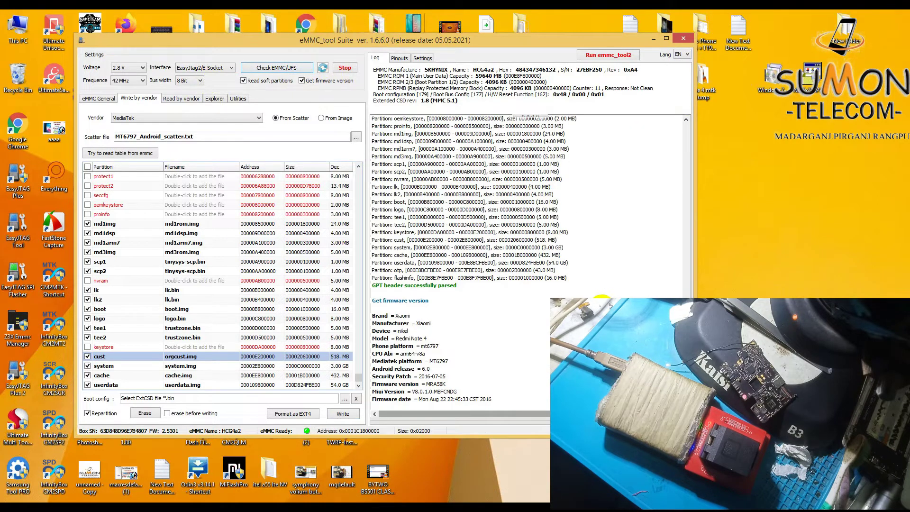
pyautogui.moveTo(450, 313); pyautogui.dragTo(432, 398)
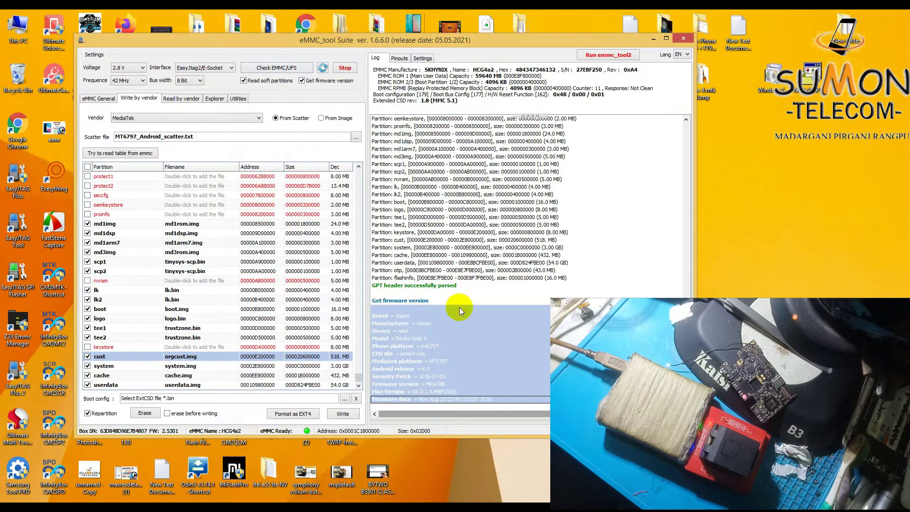
pyautogui.click(466, 337)
pyautogui.scroll(3, 465, 351)
pyautogui.scroll(11, 464, 350)
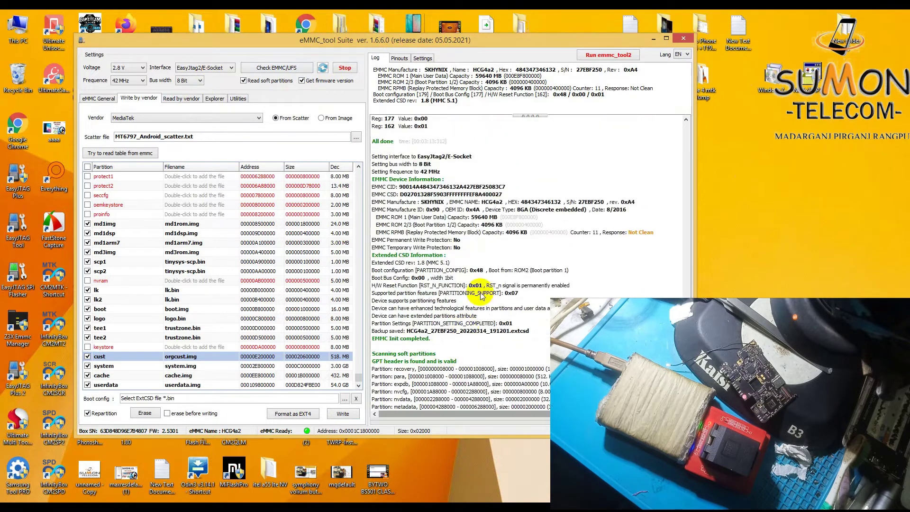
pyautogui.moveTo(408, 157); pyautogui.dragTo(448, 343)
pyautogui.click(448, 342)
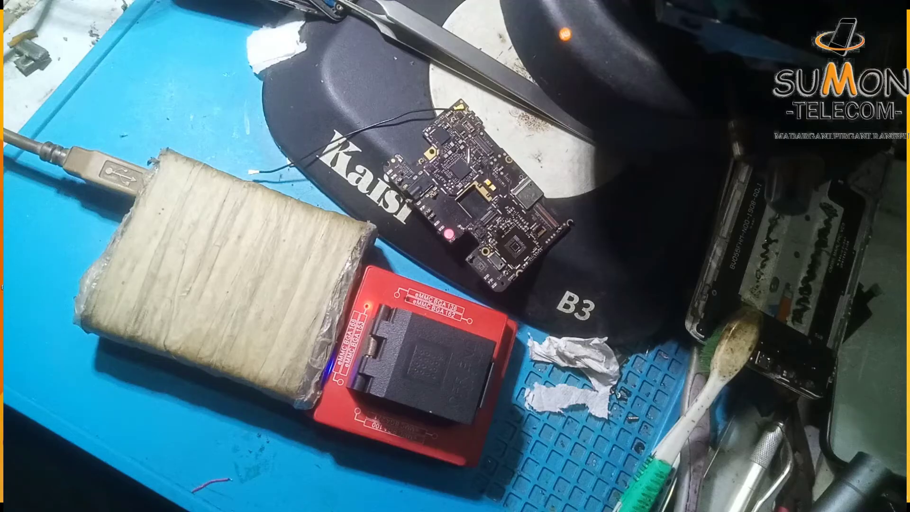